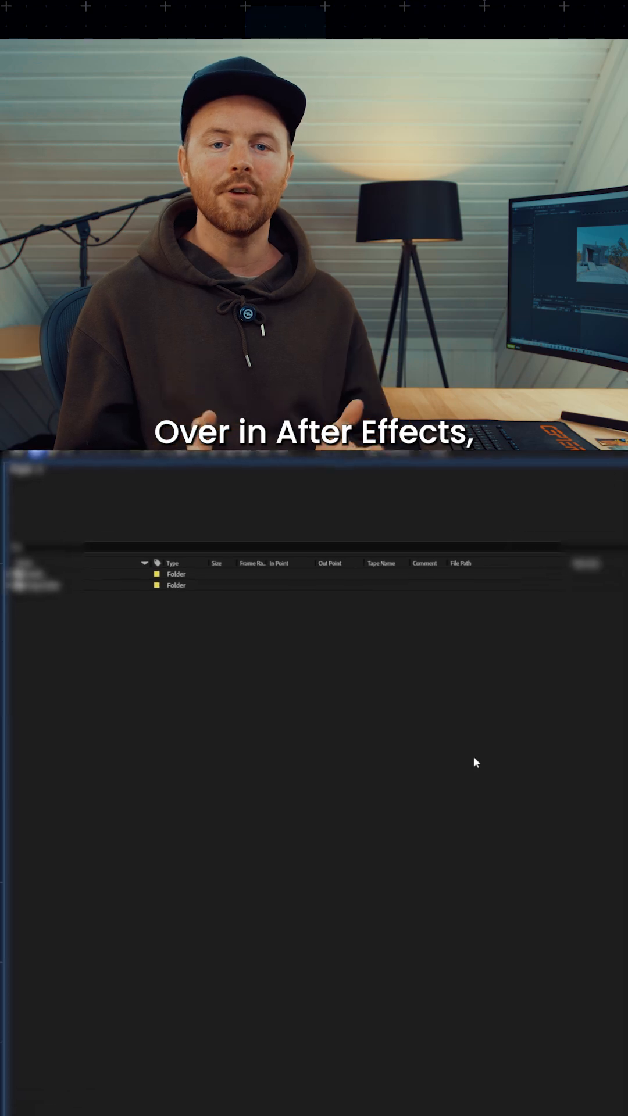
# - Import P1106396 as a JPEG sequence into a new composition and drop Warp Stabilizer onto it
pyautogui.doubleClick(358, 745)
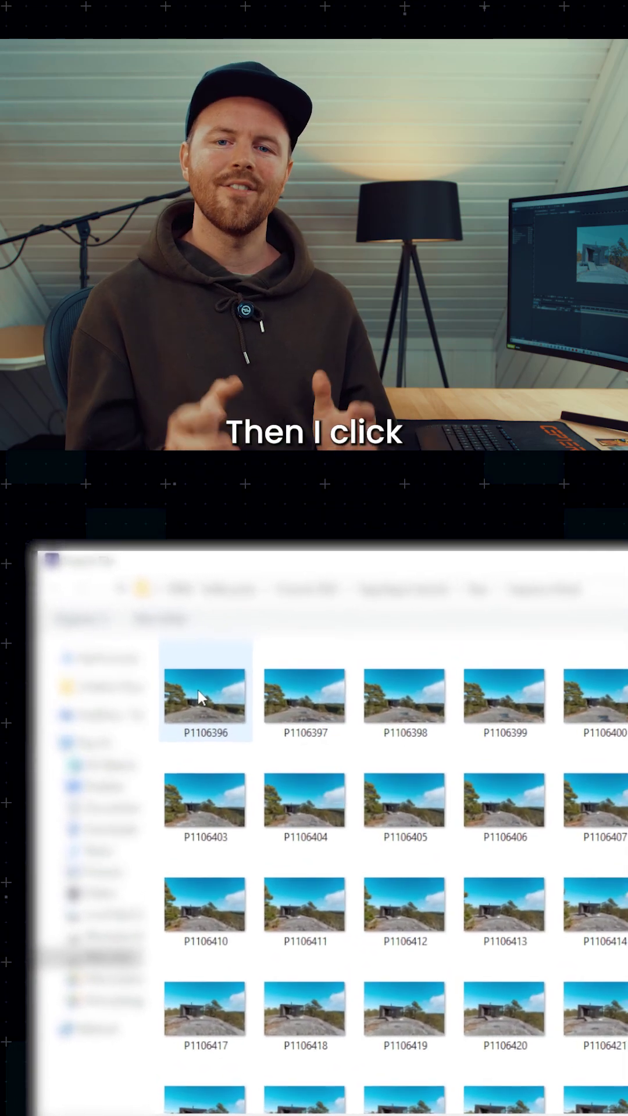
pyautogui.click(198, 690)
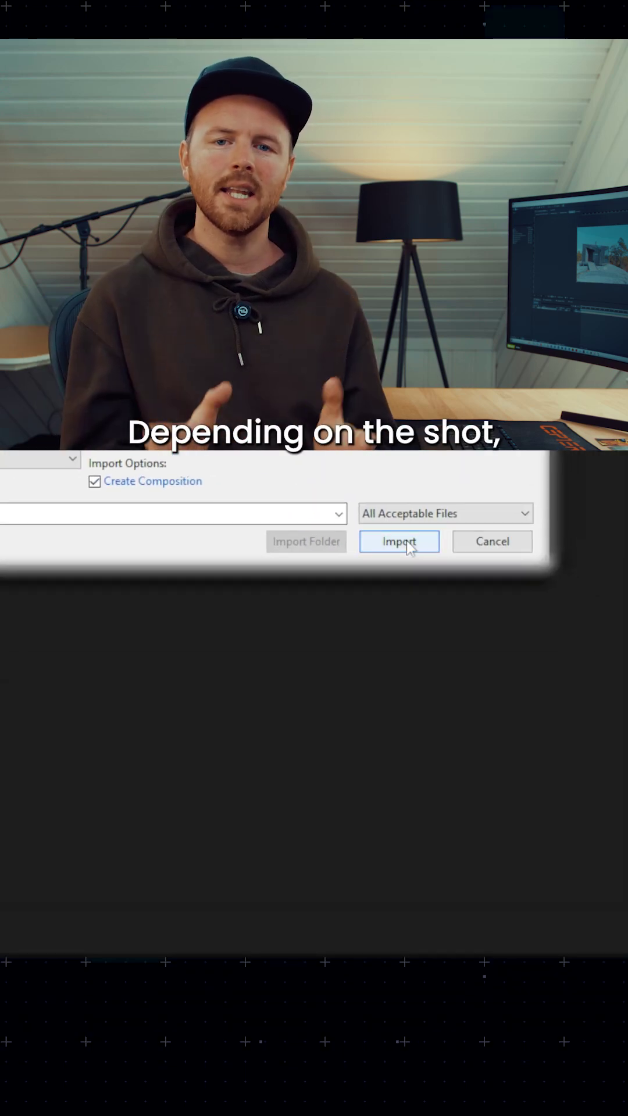
pyautogui.click(398, 474)
pyautogui.write('warp')
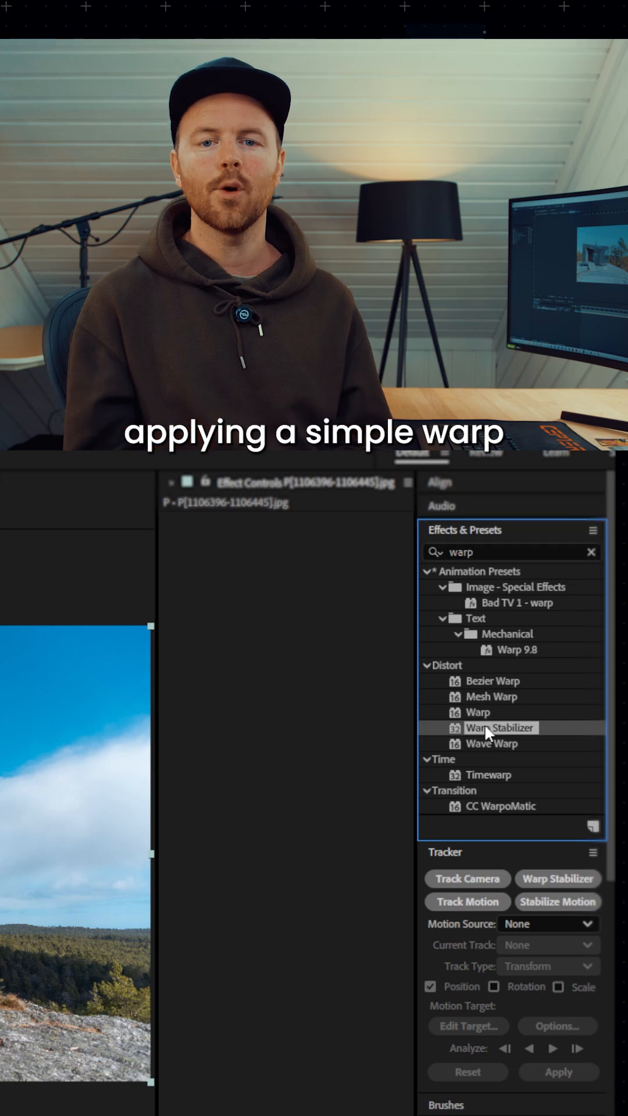
pyautogui.moveTo(486, 741)
pyautogui.mouseDown()
pyautogui.moveTo(558, 705)
pyautogui.moveTo(244, 738)
pyautogui.mouseUp()
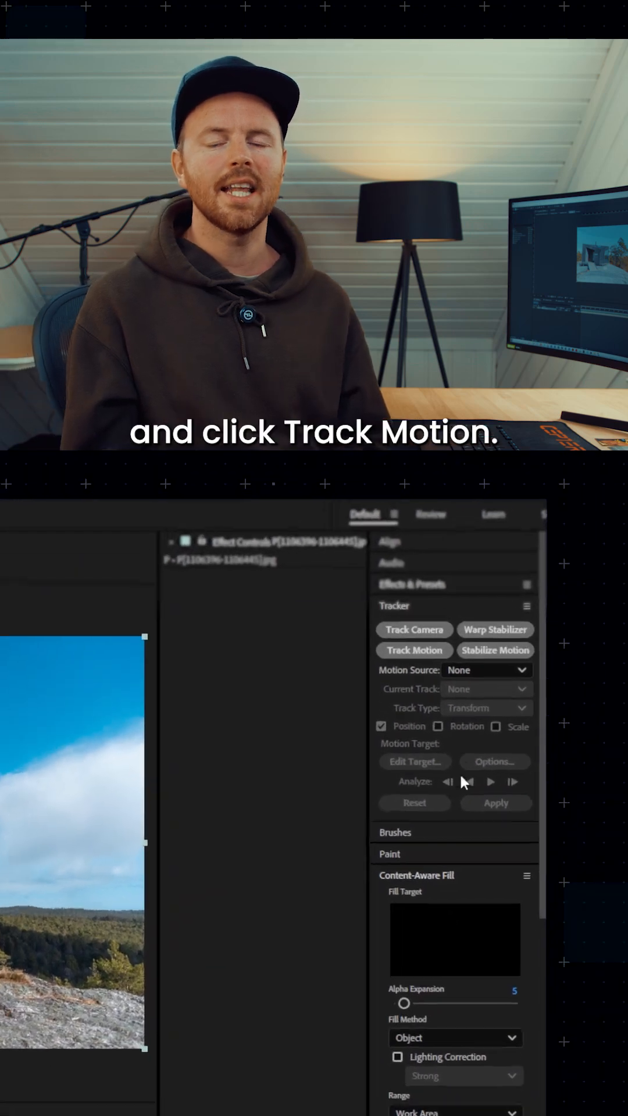
# - Start Track Motion on the photo-sequence layer and analyze forward through the clip
pyautogui.click(409, 656)
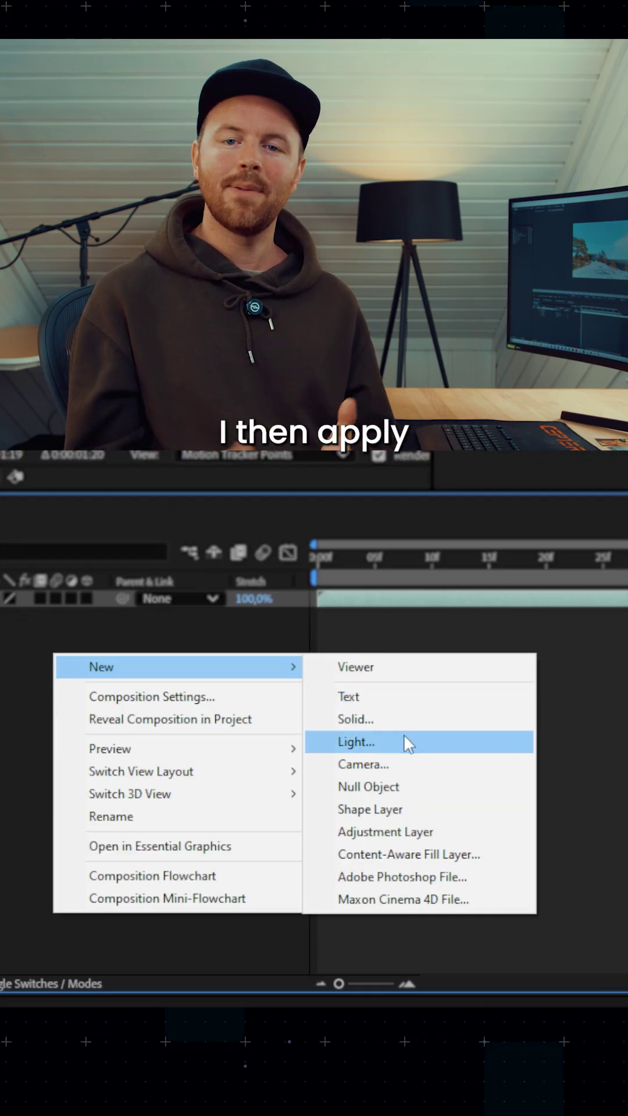
# - Add Null 7, pick-whip the footage Position expression to its position, and scrub to frame 19
pyautogui.click(403, 787)
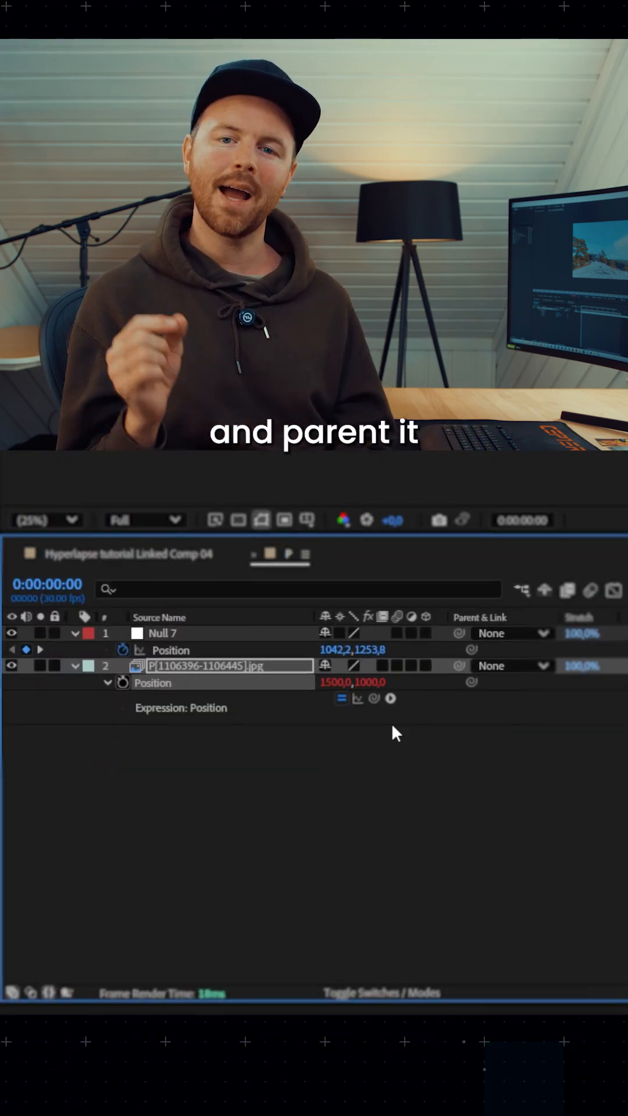
pyautogui.moveTo(400, 715); pyautogui.dragTo(274, 729)
pyautogui.moveTo(177, 665); pyautogui.dragTo(177, 665)
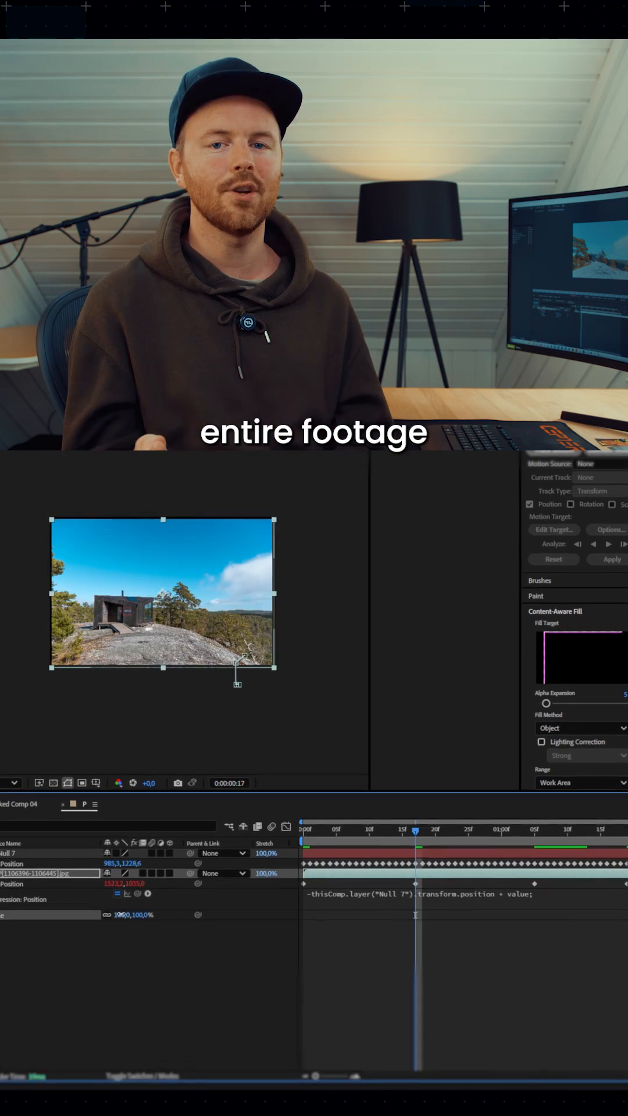
pyautogui.moveTo(299, 840); pyautogui.dragTo(435, 845)
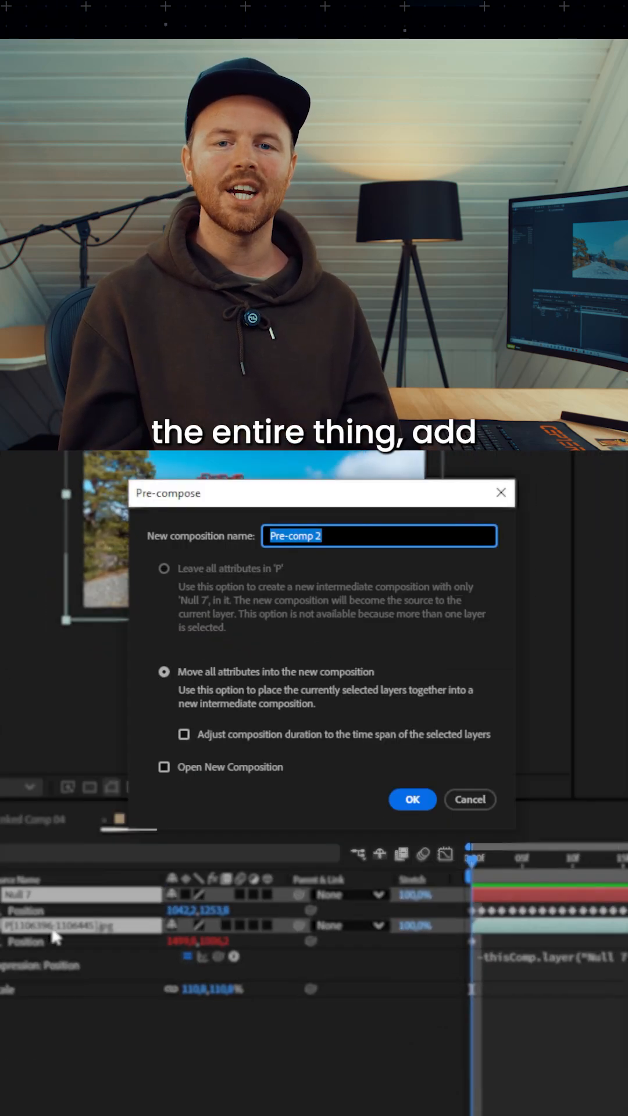
# - Confirm Pre-comp 2 with both layers and apply Warp Stabilizer at 30% smoothness
pyautogui.click(403, 797)
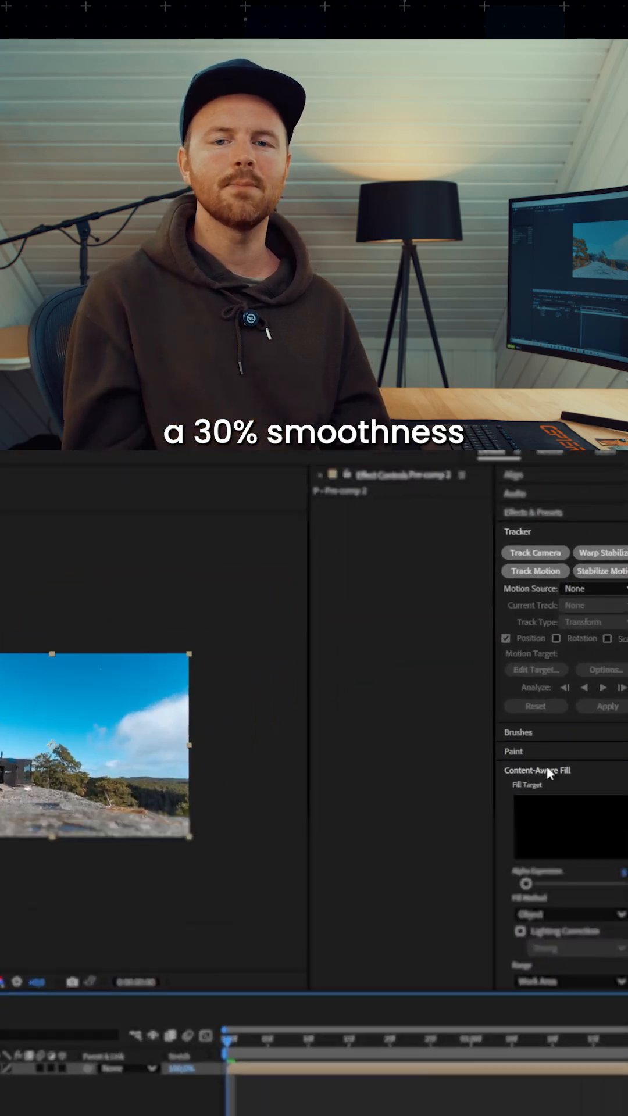
pyautogui.click(538, 617)
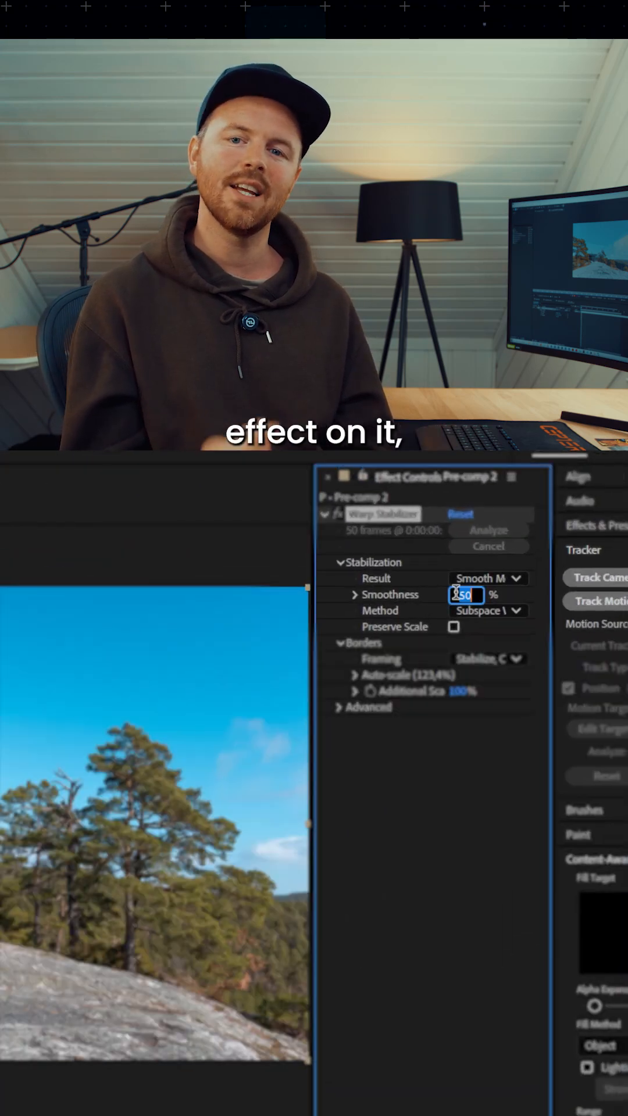